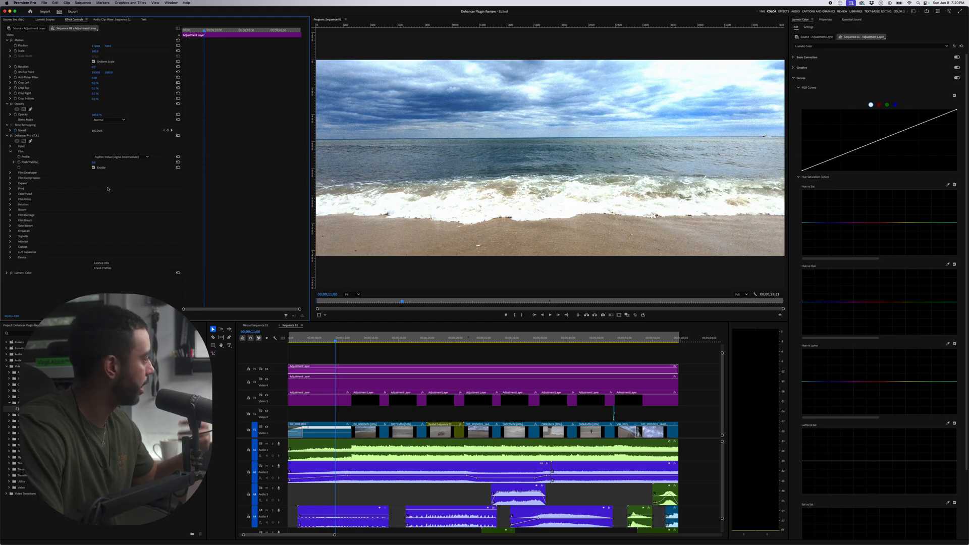
- Try film stocks in the Dehancer Film section, including Fujichrome Velvia 50 and AGFA Chrome RSX II 200
{"action": "left_click", "coordinate": [111, 157]}
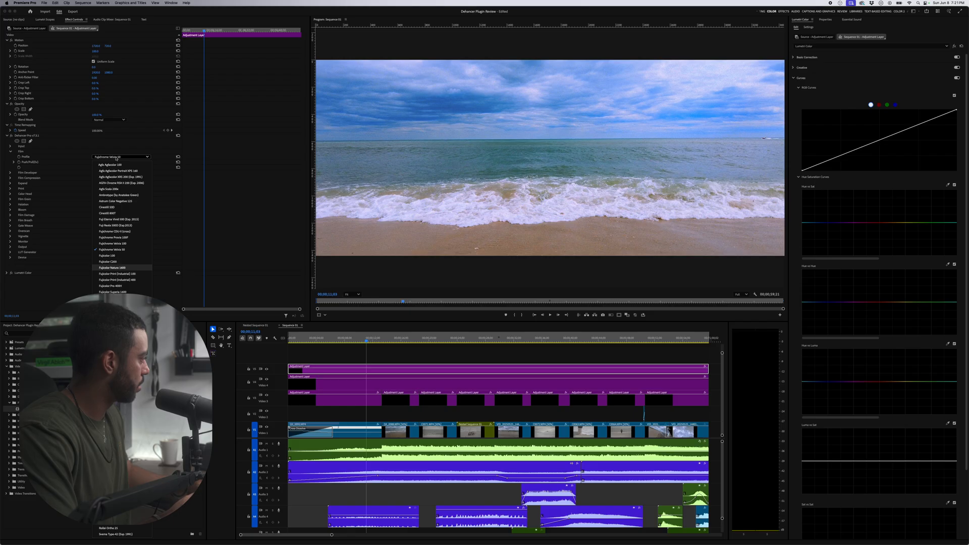
{"action": "key", "text": "Down"}
{"action": "key", "text": "Down"}
{"action": "key", "text": "Down"}
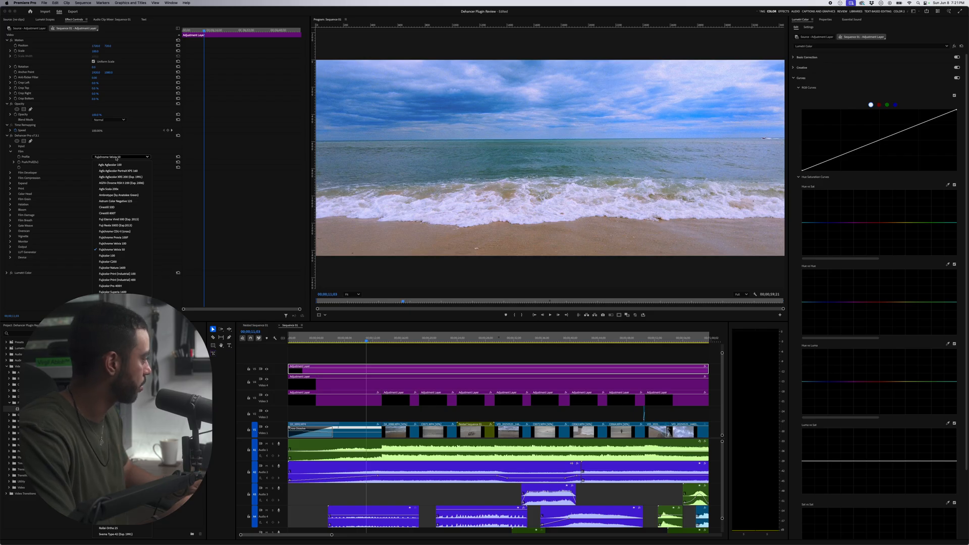
{"action": "left_click", "coordinate": [117, 182]}
{"action": "left_click", "coordinate": [115, 157]}
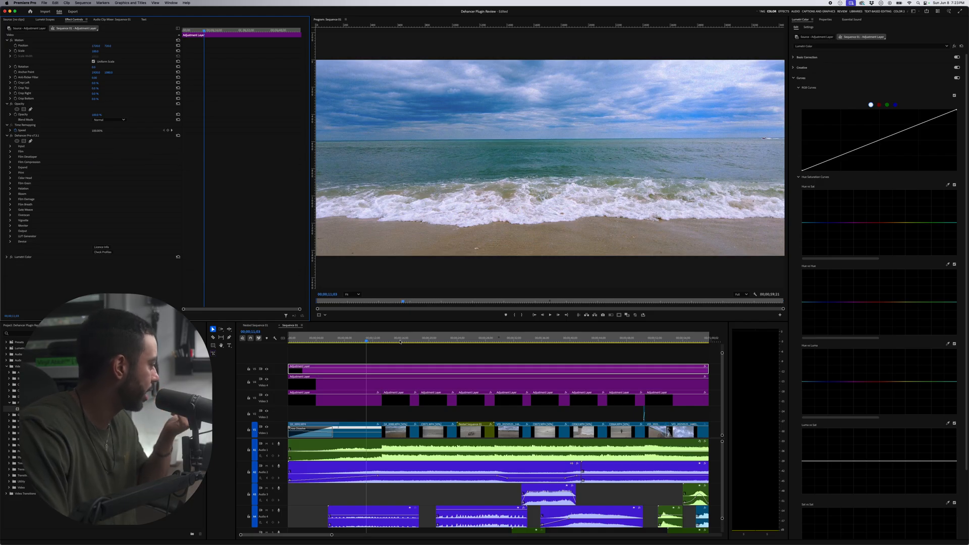
- At 00;00;26;05, compare the horseshoe crab shot with Film Grain enabled and disabled, and open the grain profile choices
{"action": "left_click", "coordinate": [472, 342]}
{"action": "left_click", "coordinate": [11, 184]}
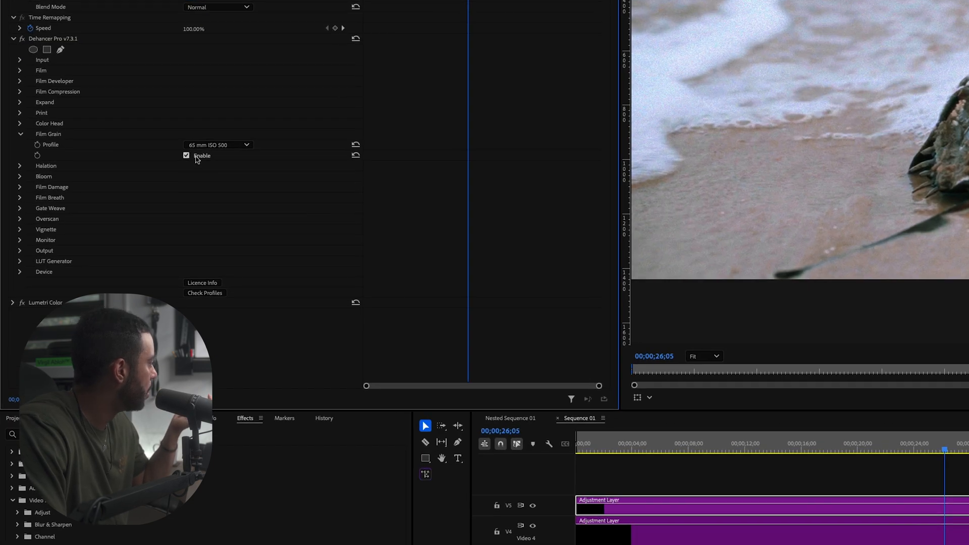
{"action": "left_click", "coordinate": [186, 156]}
{"action": "left_click", "coordinate": [186, 156]}
{"action": "left_click", "coordinate": [186, 156]}
{"action": "left_click", "coordinate": [186, 156]}
{"action": "left_click", "coordinate": [201, 145]}
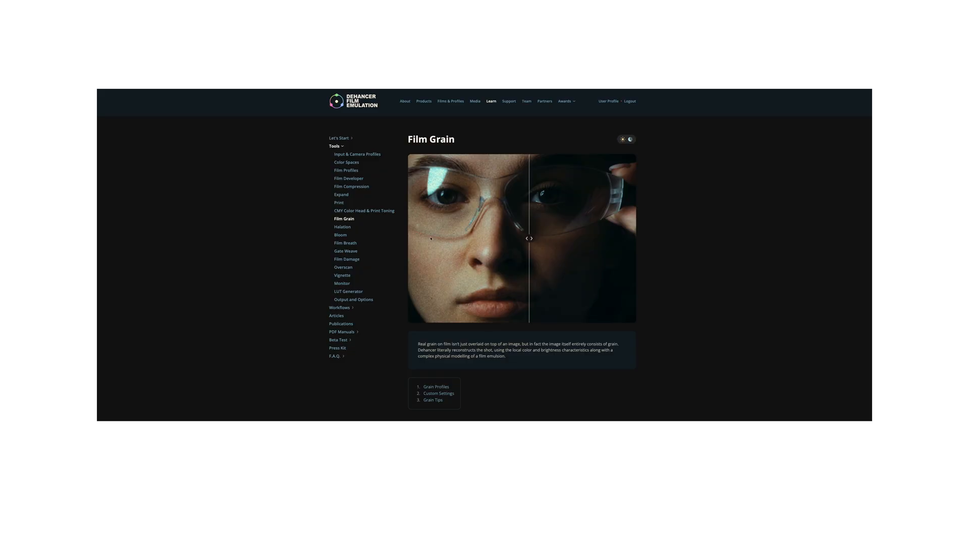
- Compare the before-and-after samples on the Dehancer website's Film Grain and Halation pages, and open its Learn section
{"action": "left_click_drag", "start_coordinate": [611, 244], "coordinate": [522, 255]}
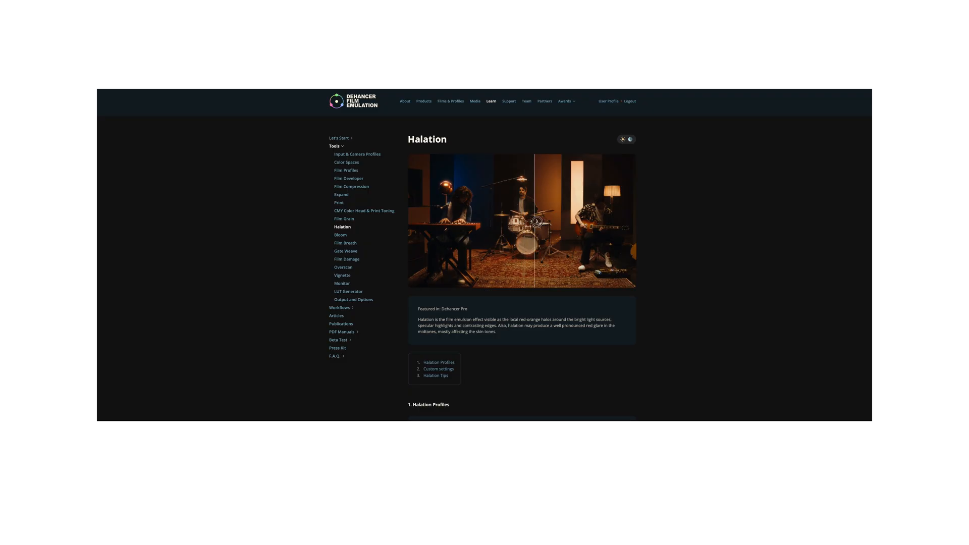
{"action": "left_click_drag", "start_coordinate": [538, 226], "coordinate": [444, 224]}
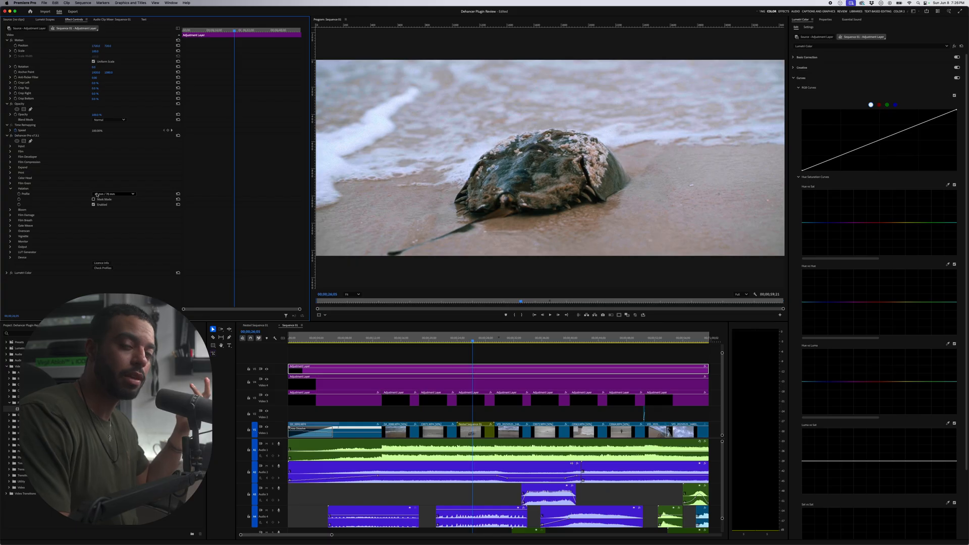
{"action": "left_click", "coordinate": [97, 194]}
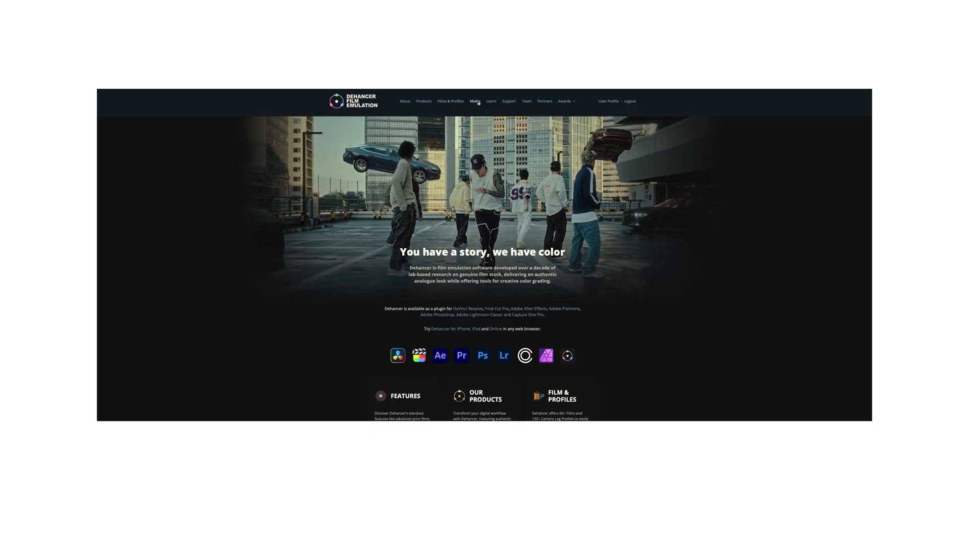
{"action": "left_click", "coordinate": [492, 101]}
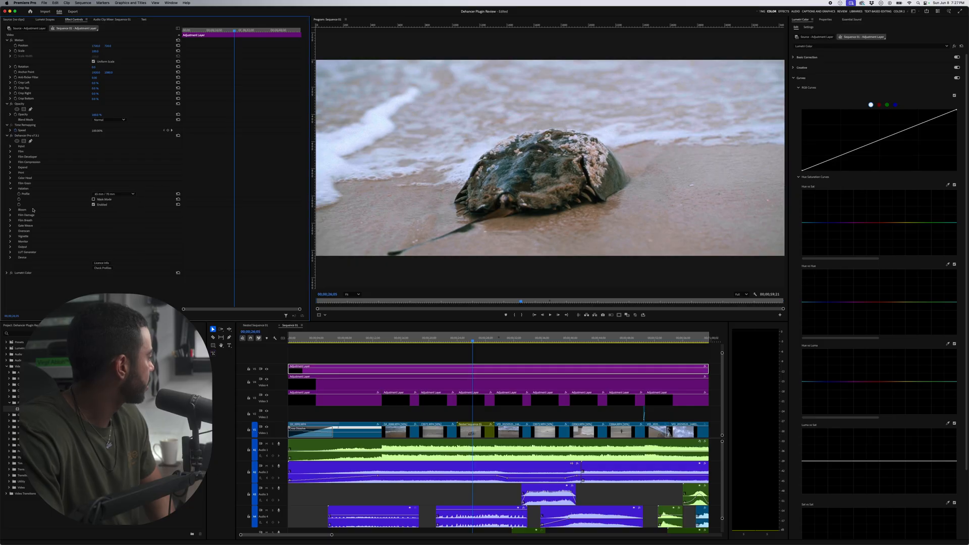
- Compare the Bloom sample image on the Dehancer website and set the effect's Bloom profile to 35 mm / Super 35
{"action": "left_click", "coordinate": [10, 188]}
{"action": "left_click", "coordinate": [10, 194]}
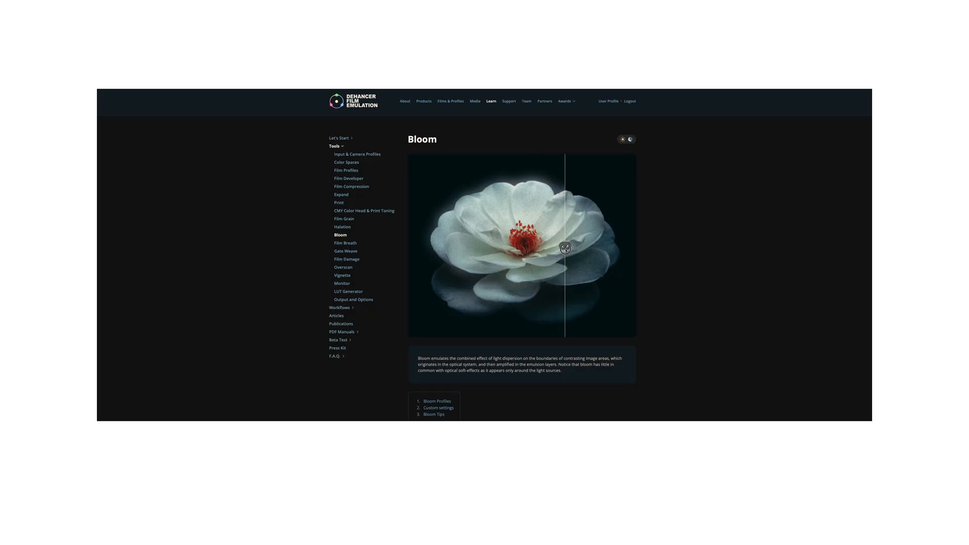
{"action": "left_click_drag", "start_coordinate": [567, 249], "coordinate": [623, 255]}
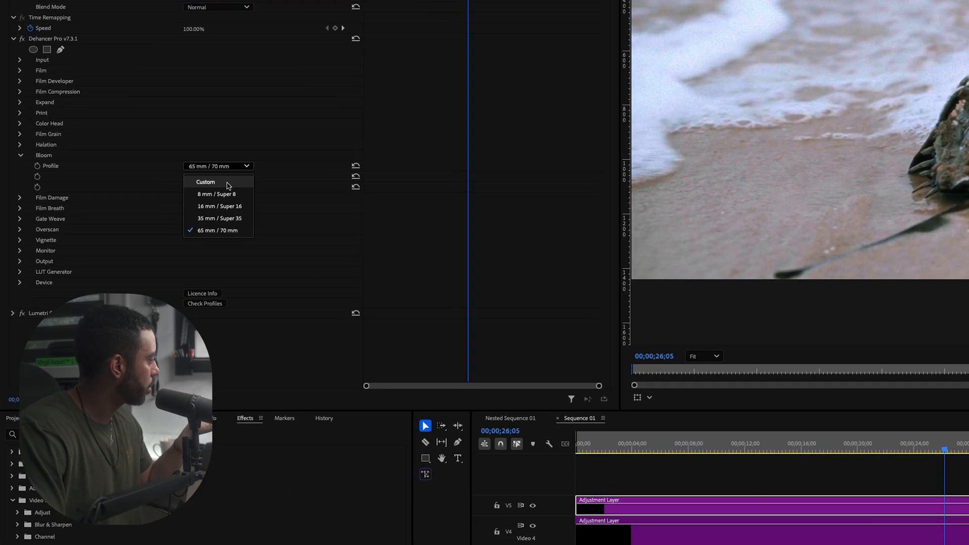
{"action": "left_click", "coordinate": [228, 219]}
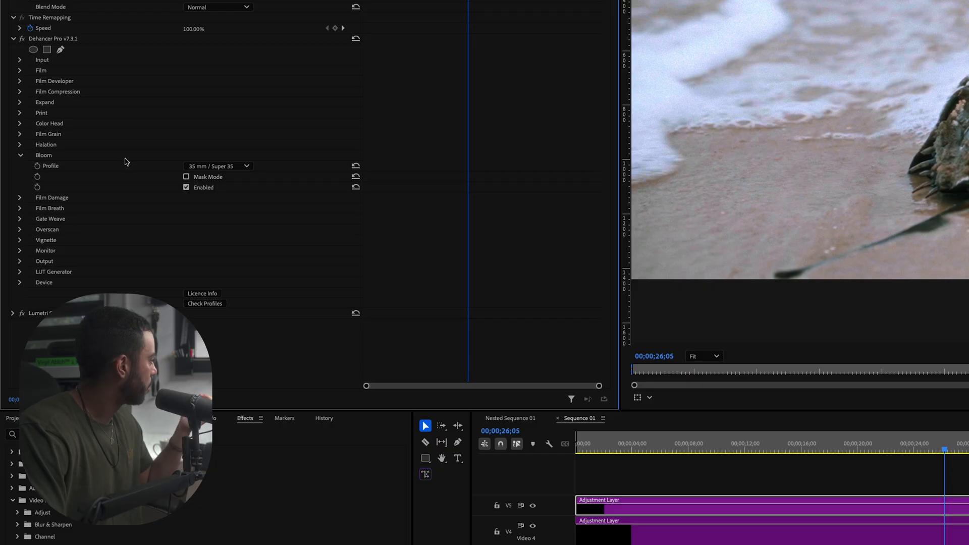
- Turn on Bloom's Mask Mode, try the 8 mm / Super 8 profile, and set the profile to 65 mm / 70 mm
{"action": "left_click", "coordinate": [19, 145]}
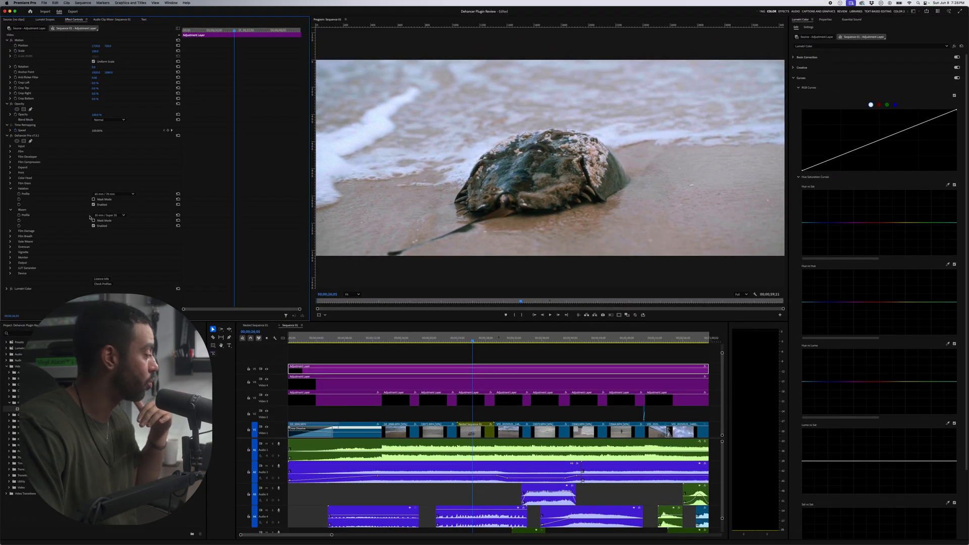
{"action": "left_click", "coordinate": [186, 209]}
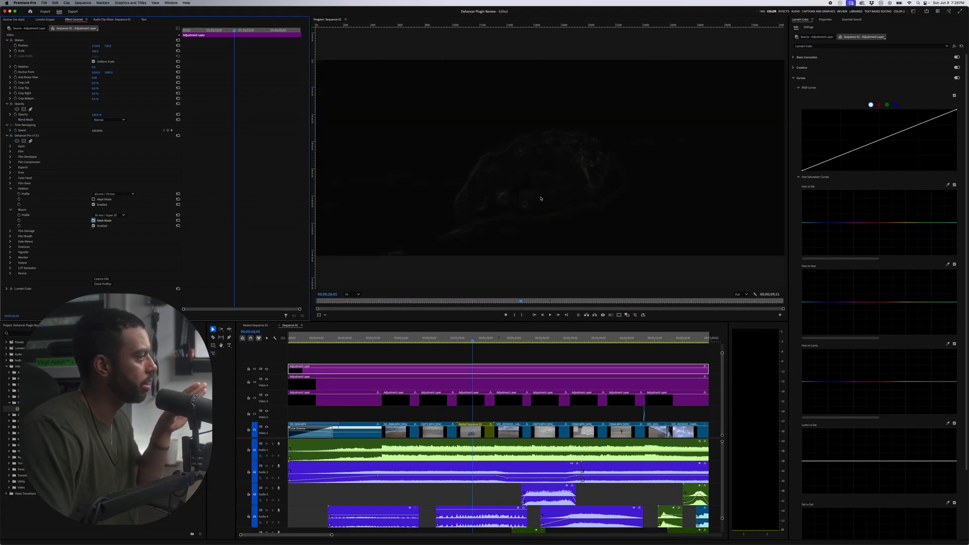
{"action": "left_click", "coordinate": [116, 215]}
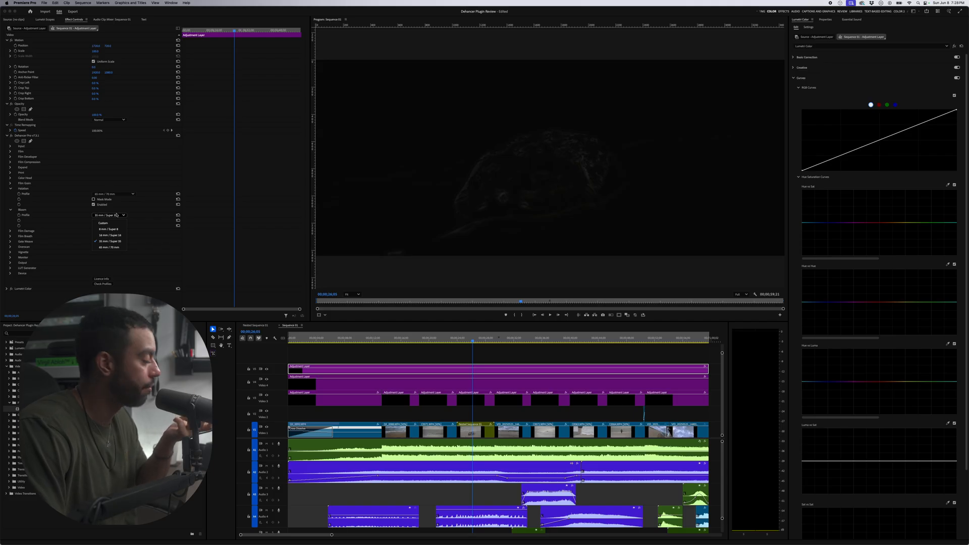
{"action": "left_click", "coordinate": [109, 229]}
{"action": "left_click", "coordinate": [115, 215]}
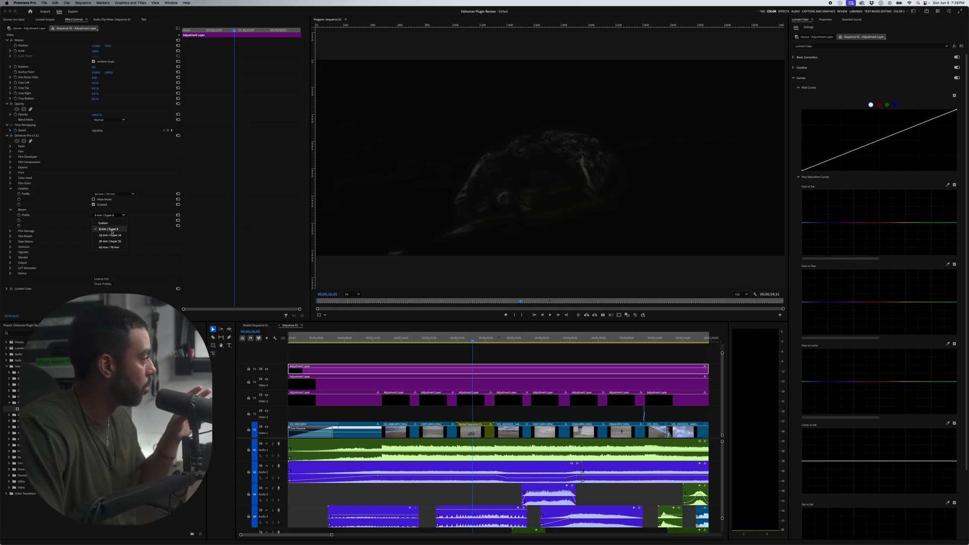
{"action": "left_click", "coordinate": [109, 248]}
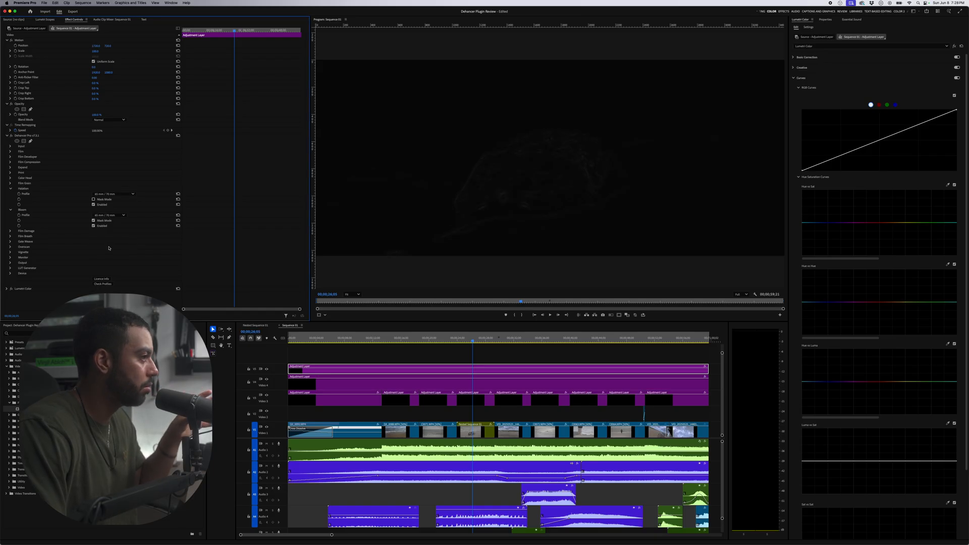
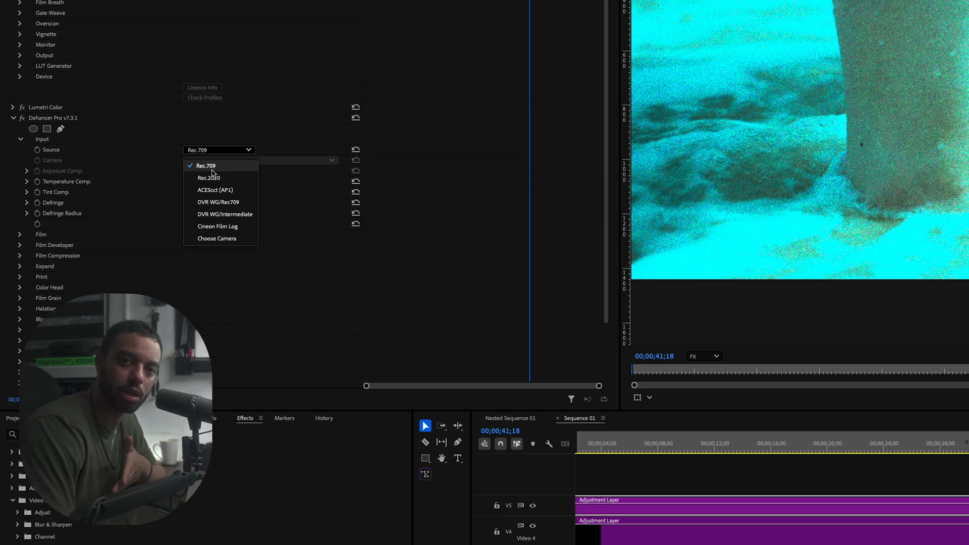
- Set the second Dehancer effect's input source to ACEScct (AP1) and disable its Film emulation
{"action": "left_click", "coordinate": [236, 194]}
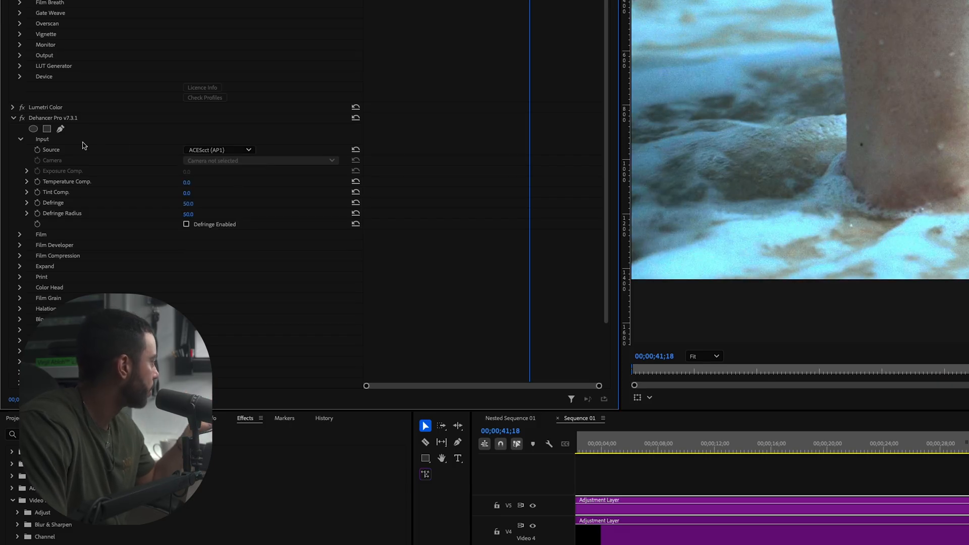
{"action": "left_click", "coordinate": [21, 141]}
{"action": "left_click", "coordinate": [21, 151]}
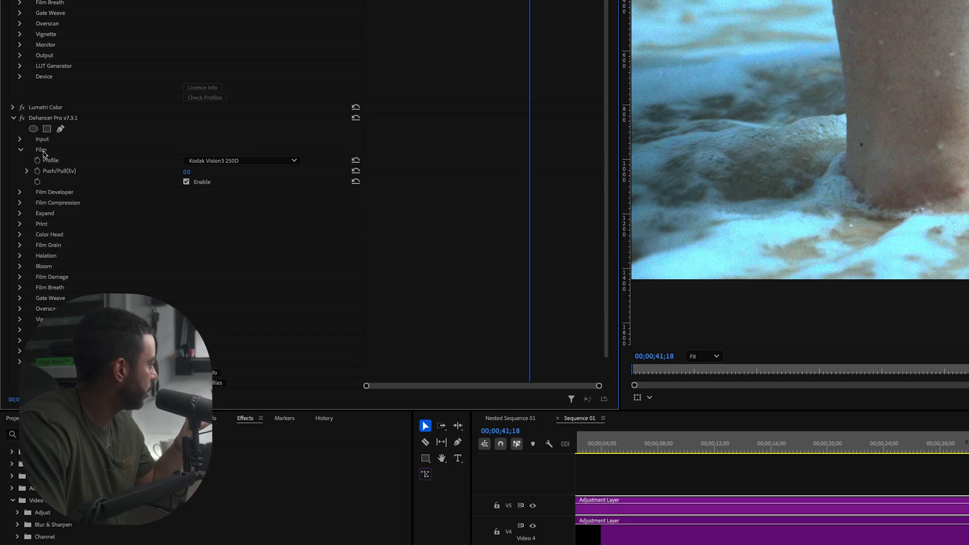
{"action": "left_click", "coordinate": [186, 182]}
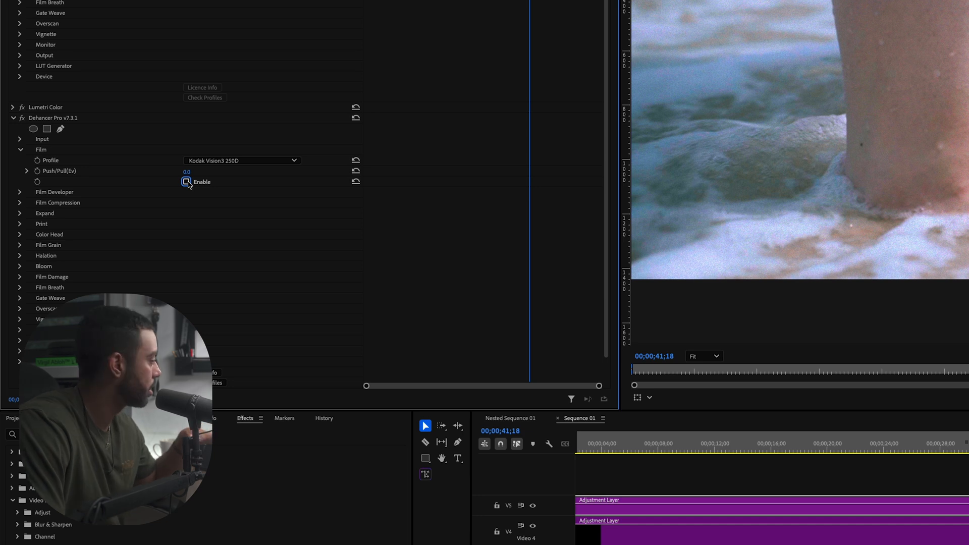
- Disable Expand in the second Dehancer effect, try a Black Point of 30, and return it to 0
{"action": "left_click", "coordinate": [21, 151]}
{"action": "left_click", "coordinate": [21, 161]}
{"action": "left_click", "coordinate": [21, 161]}
{"action": "left_click", "coordinate": [21, 171]}
{"action": "left_click", "coordinate": [20, 171]}
{"action": "left_click", "coordinate": [21, 181]}
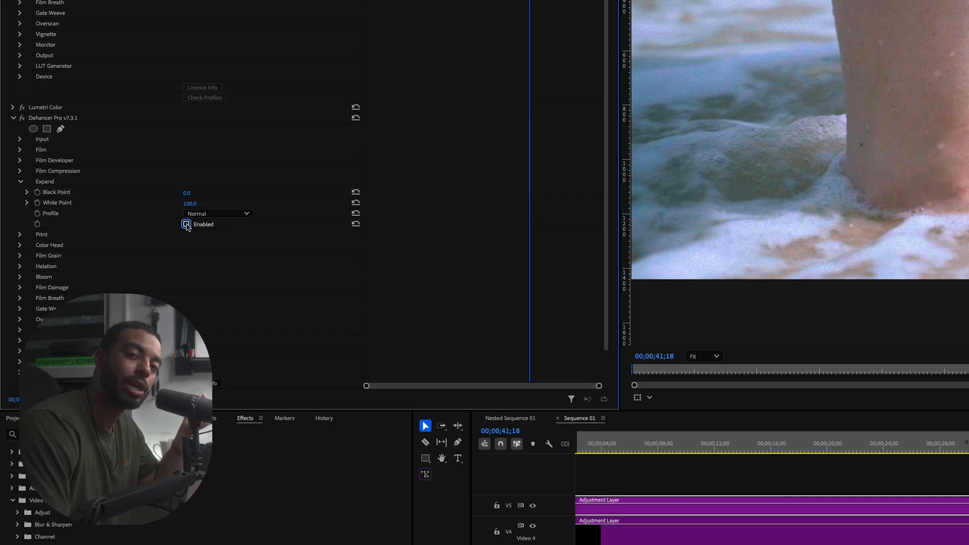
{"action": "left_click", "coordinate": [185, 192]}
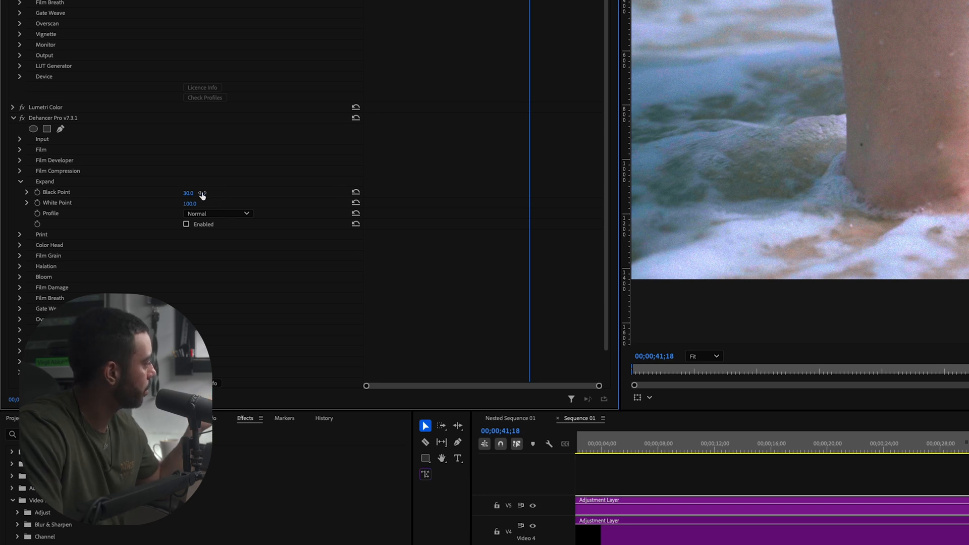
{"action": "mouse_move", "coordinate": [186, 197]}
{"action": "left_mouse_down"}
{"action": "mouse_move", "coordinate": [196, 195]}
{"action": "mouse_move", "coordinate": [182, 196]}
{"action": "left_mouse_up"}
- Disable Print, Color Head and Film Grain in the second Dehancer effect
{"action": "left_click", "coordinate": [20, 235]}
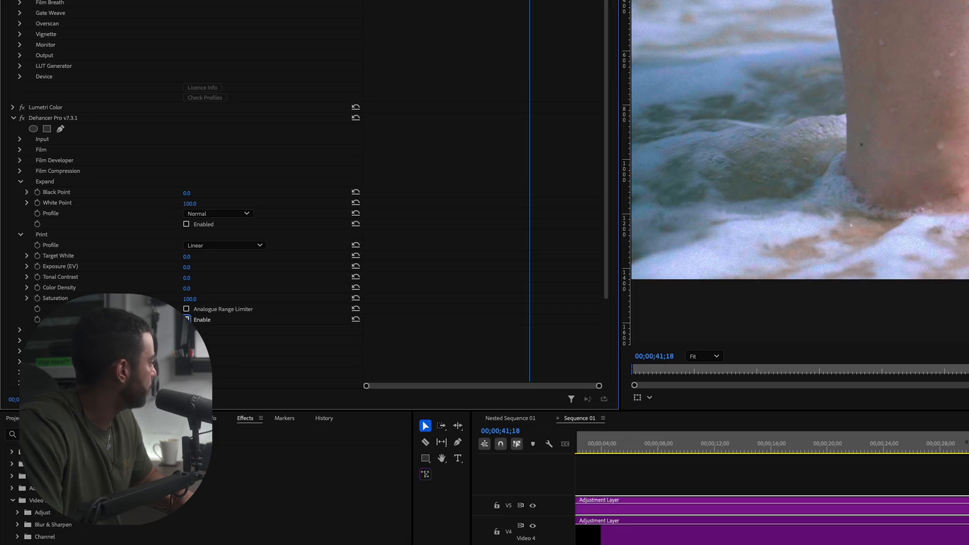
{"action": "scroll", "coordinate": [20, 316], "scroll_direction": "down", "scroll_amount": 1}
{"action": "left_click", "coordinate": [20, 310]}
{"action": "scroll", "coordinate": [23, 311], "scroll_direction": "down", "scroll_amount": 4}
{"action": "scroll", "coordinate": [22, 311], "scroll_direction": "down", "scroll_amount": 1}
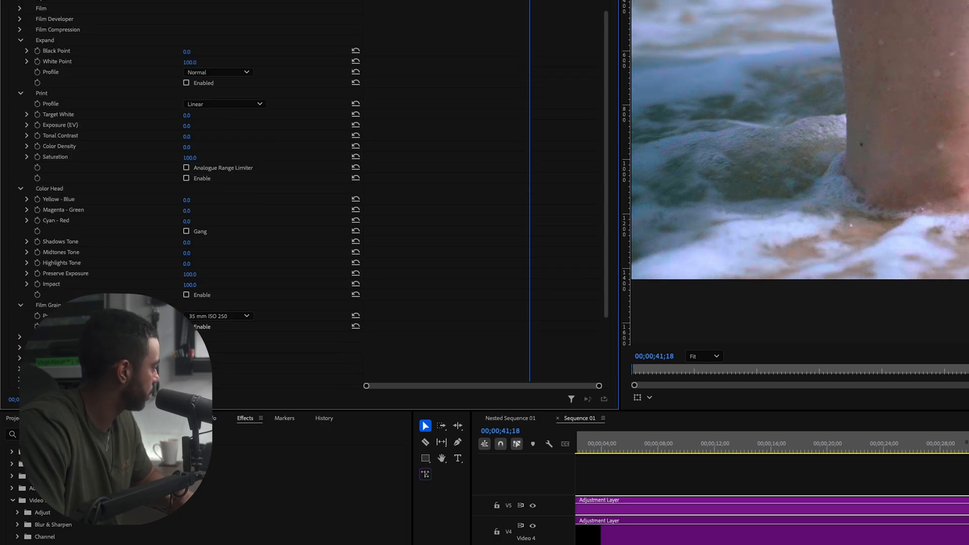
{"action": "scroll", "coordinate": [49, 293], "scroll_direction": "down", "scroll_amount": 3}
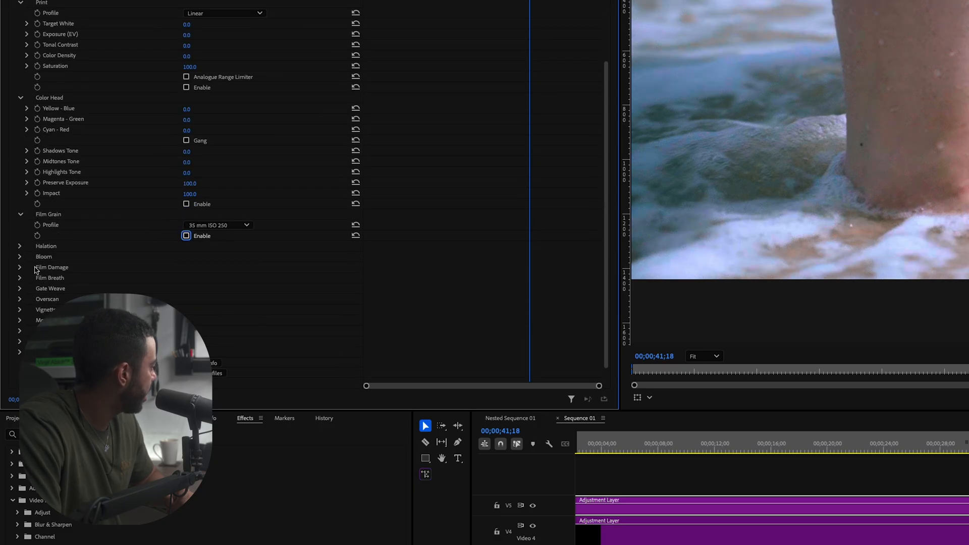
{"action": "left_click", "coordinate": [21, 278]}
{"action": "left_click", "coordinate": [20, 278]}
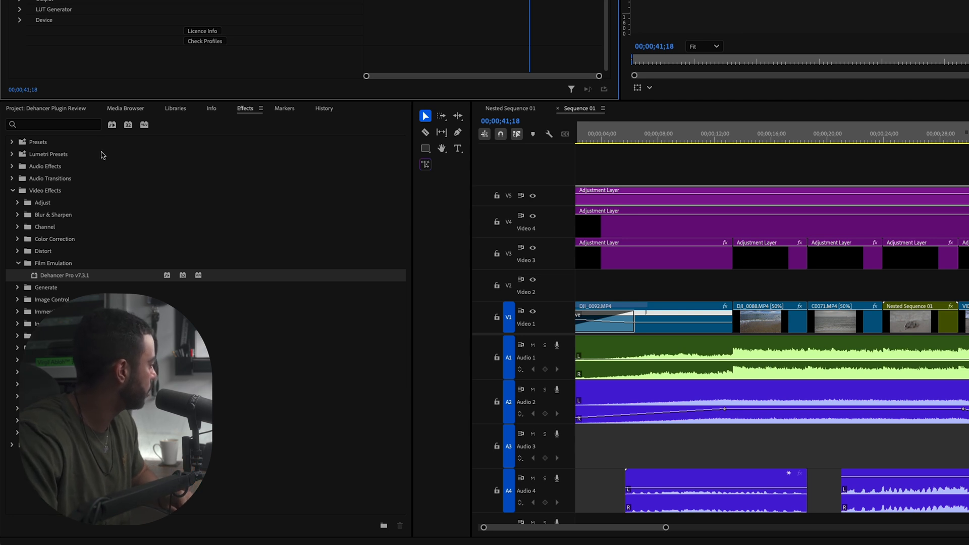
- Apply the Dehancer Pro v7.3.1 Clean Preset to the adjustment layer and delete the manually disabled Dehancer effect
{"action": "left_click", "coordinate": [12, 142]}
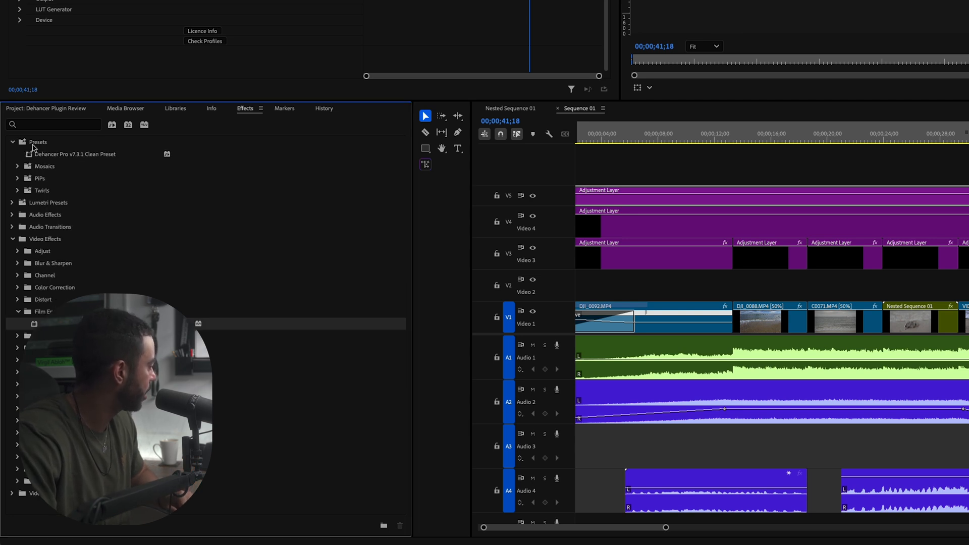
{"action": "left_click", "coordinate": [38, 157]}
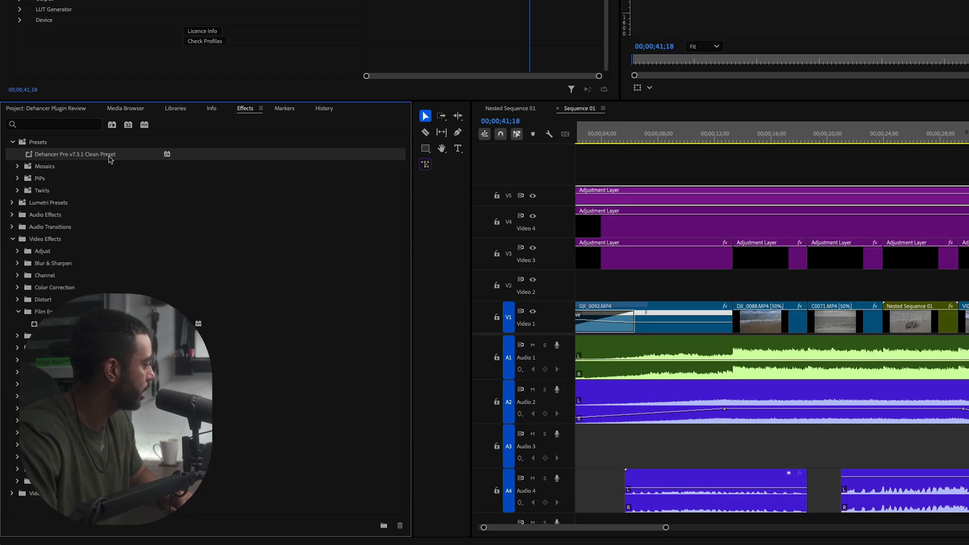
{"action": "left_click_drag", "start_coordinate": [124, 160], "coordinate": [83, 66]}
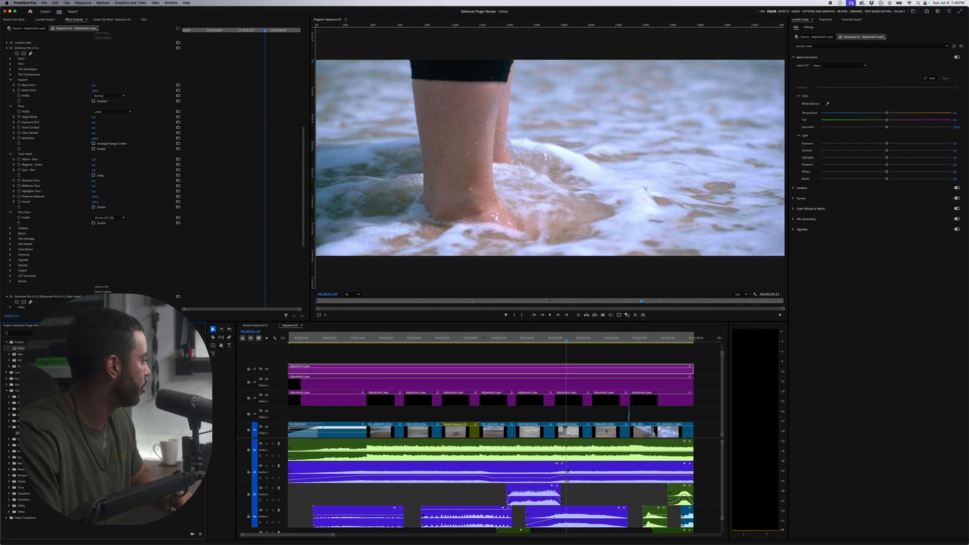
{"action": "scroll", "coordinate": [33, 64], "scroll_direction": "up", "scroll_amount": 1}
{"action": "key", "text": "Delete"}
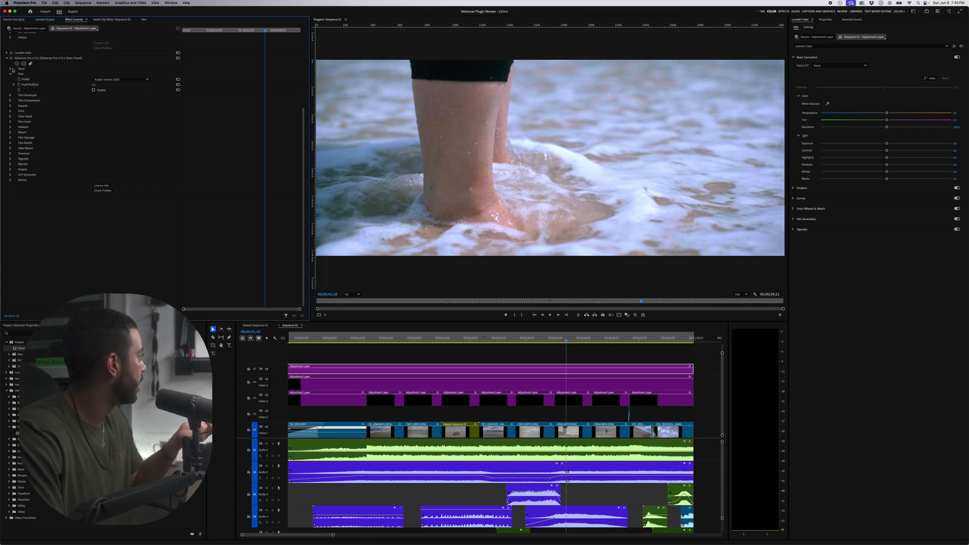
- Check the Input and Film settings of the clean preset effect and collapse both sections
{"action": "left_click", "coordinate": [11, 70]}
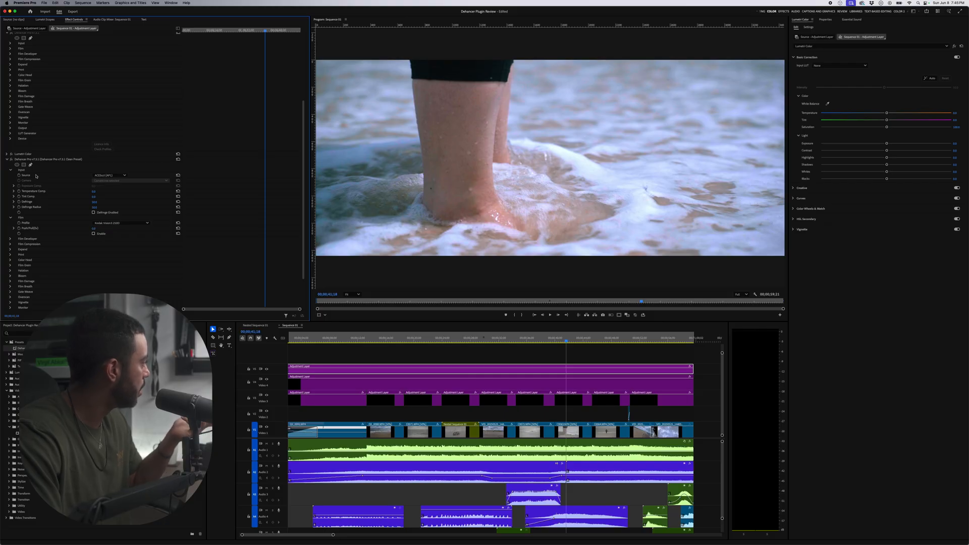
{"action": "left_click", "coordinate": [10, 170]}
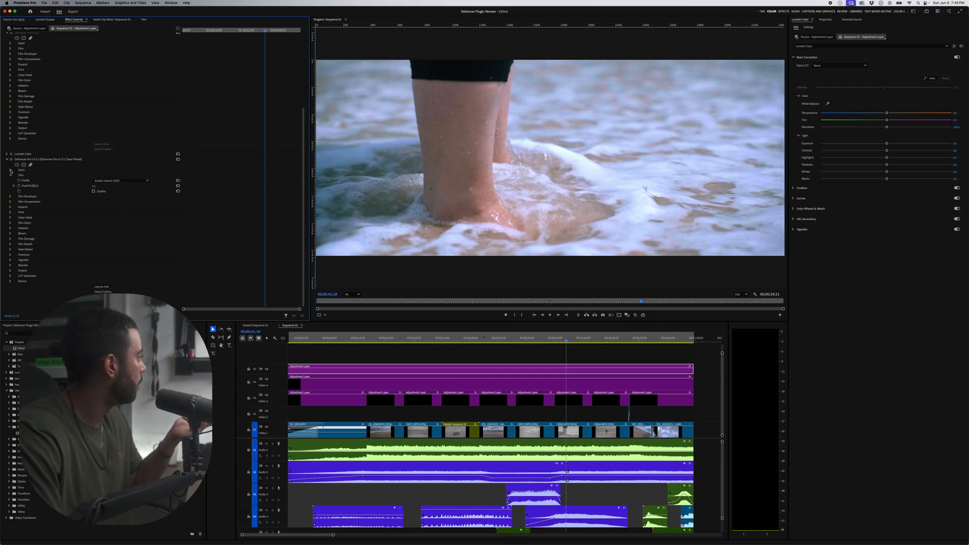
{"action": "left_click", "coordinate": [11, 176]}
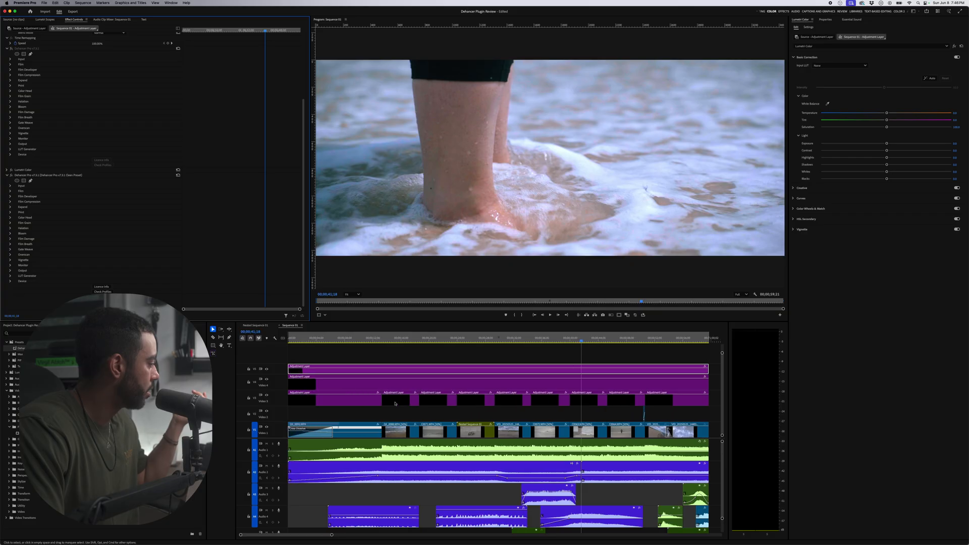
- Play the sequence from its start to review the grade, stopping at the helicopter shot
{"action": "left_click", "coordinate": [292, 341]}
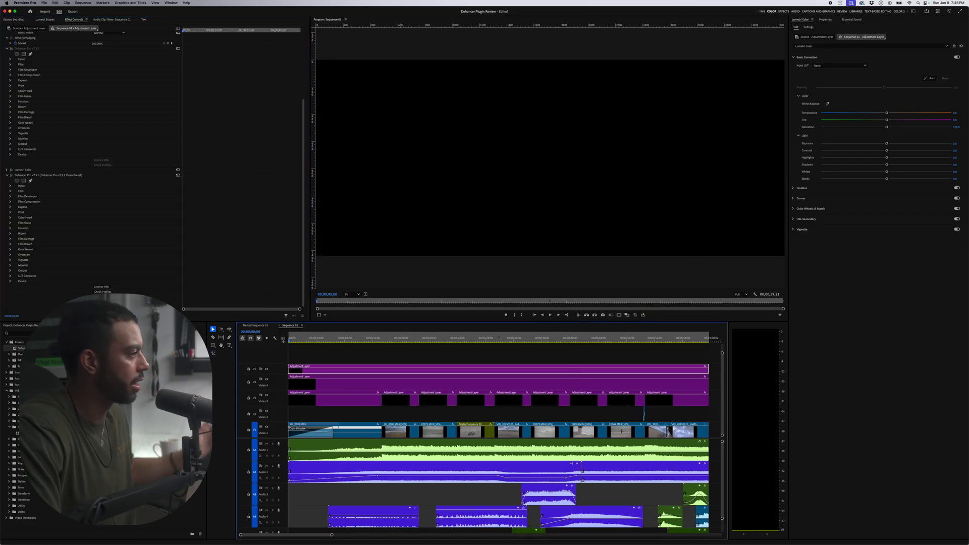
{"action": "key", "text": "space"}
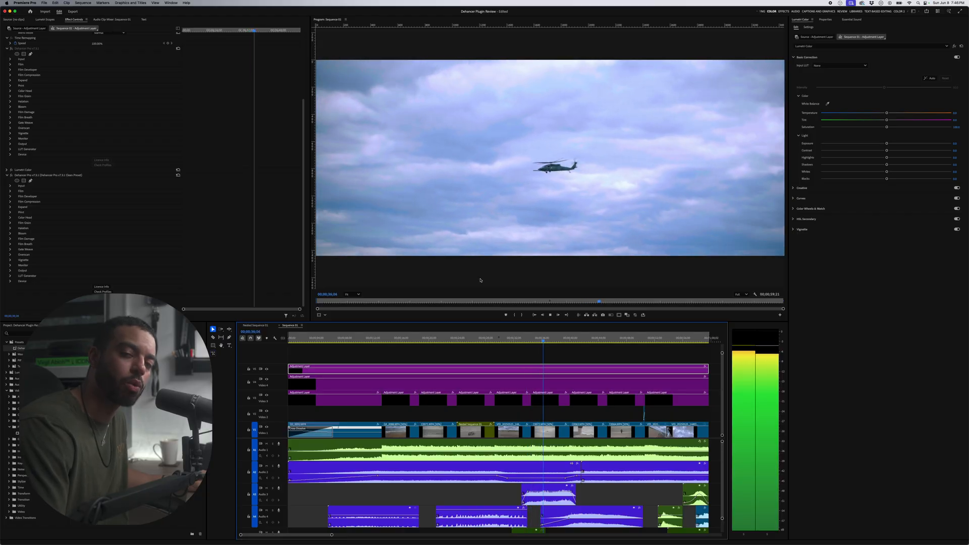
{"action": "key", "text": "space"}
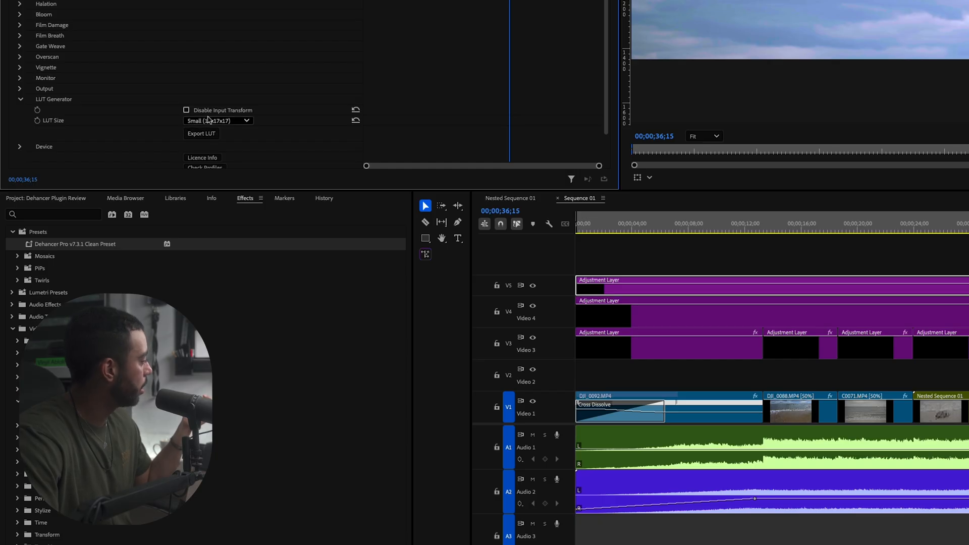
- Set the LUT Generator's LUT size to Normal (33x33x33)
{"action": "left_click", "coordinate": [209, 120]}
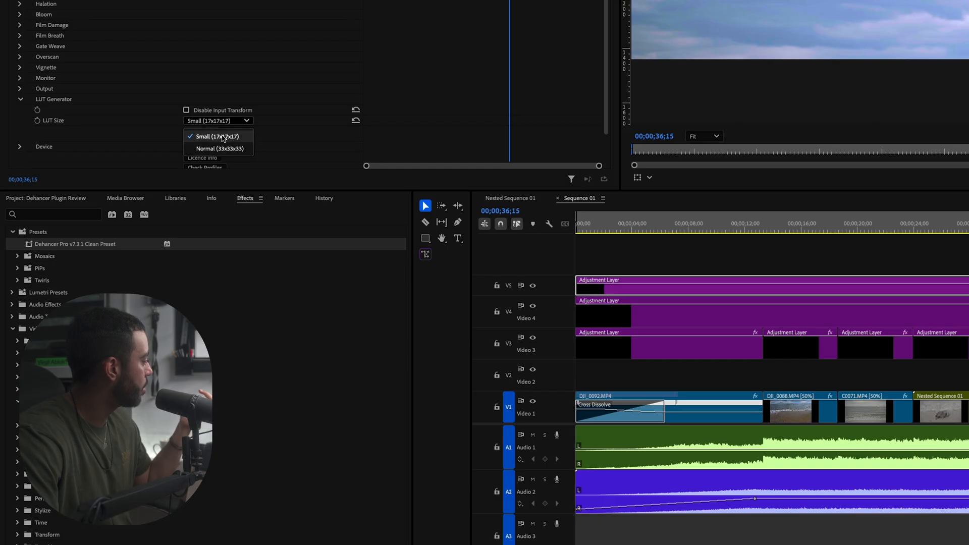
{"action": "left_click", "coordinate": [204, 149]}
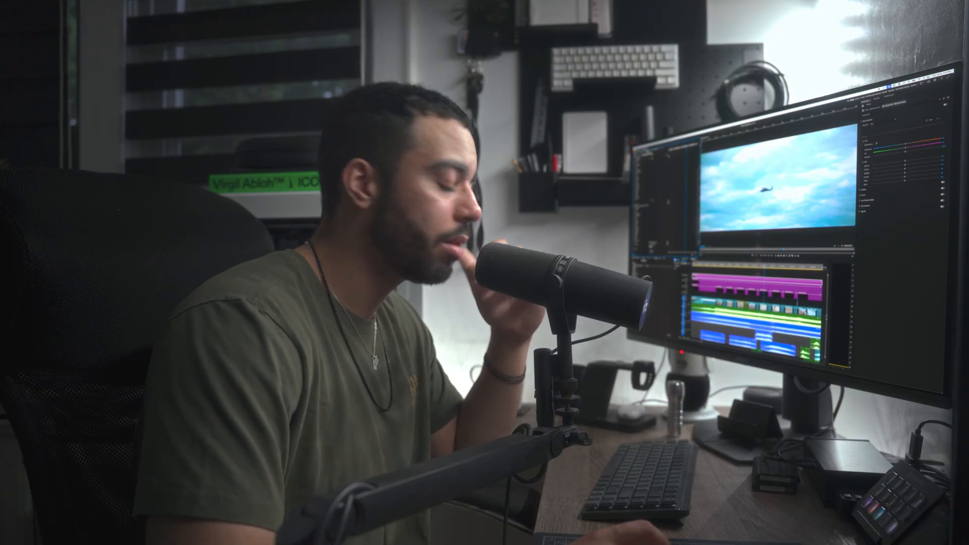